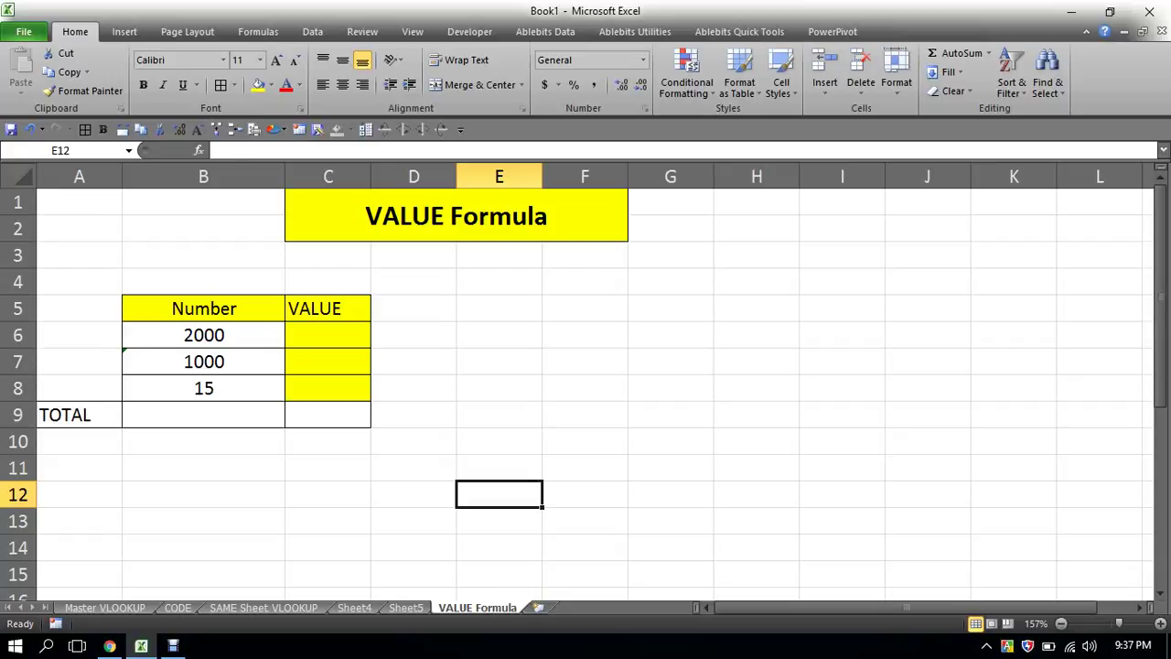
# Inspect the Number values 2000, 1000 (stored as text) and 15 in B6:B8
pyautogui.click(203, 335)
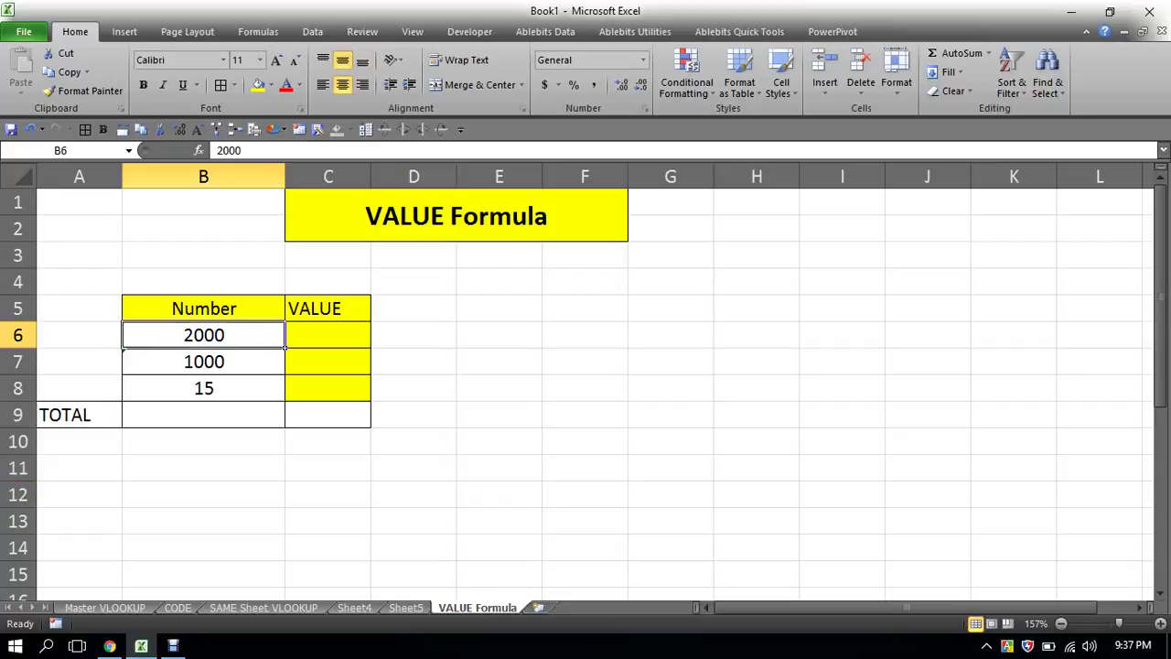
pyautogui.click(203, 362)
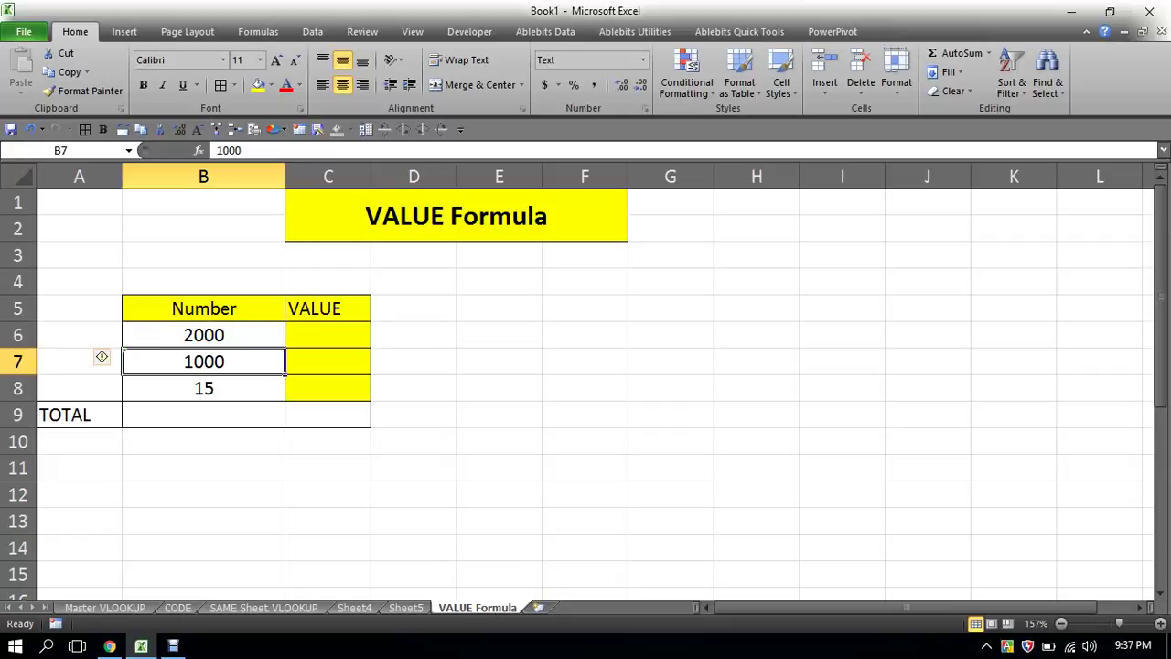
pyautogui.click(203, 388)
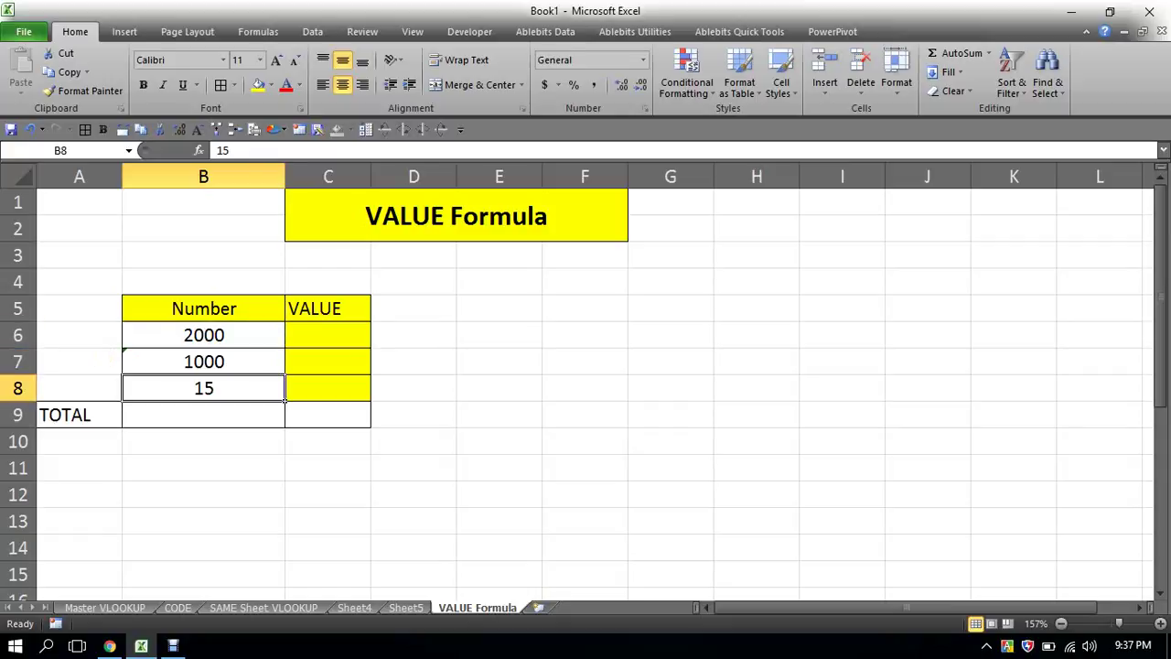
pyautogui.click(203, 415)
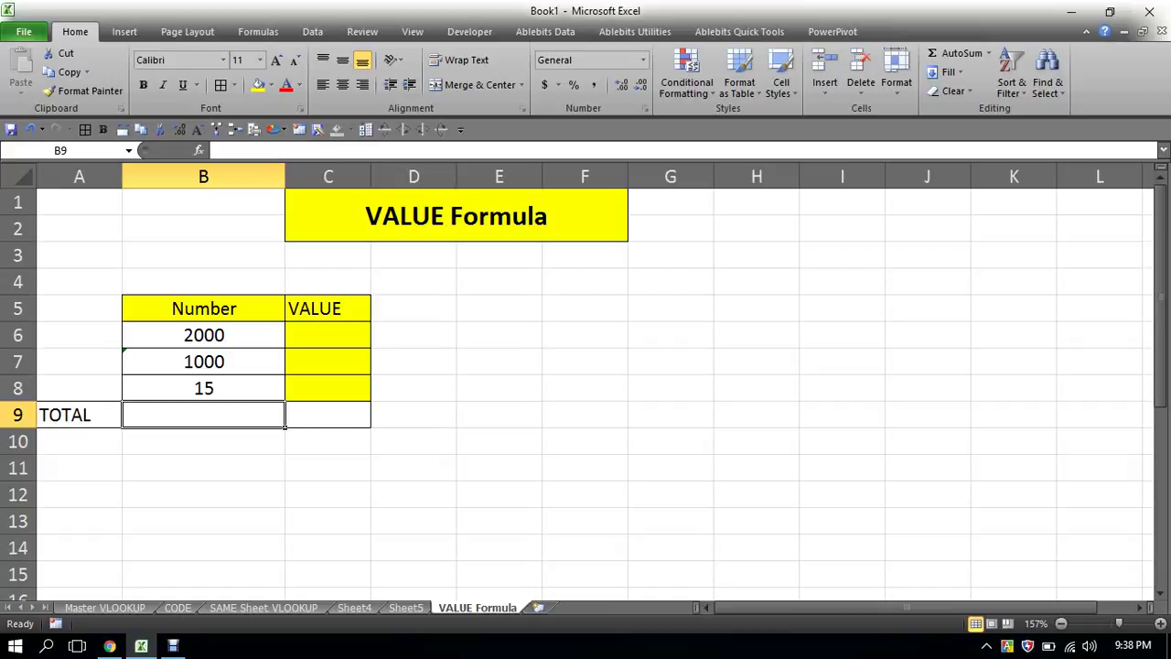
# Enter =SUM(B6:B8) in B9 so the total shows 2015
pyautogui.write('=')
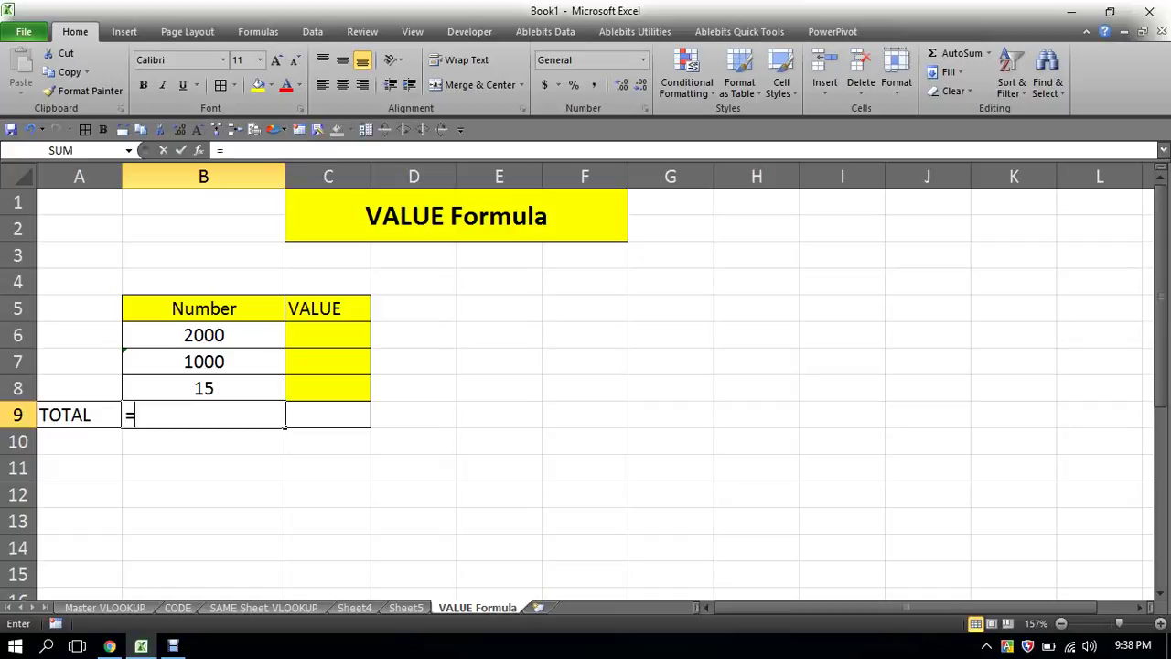
pyautogui.write('sum')
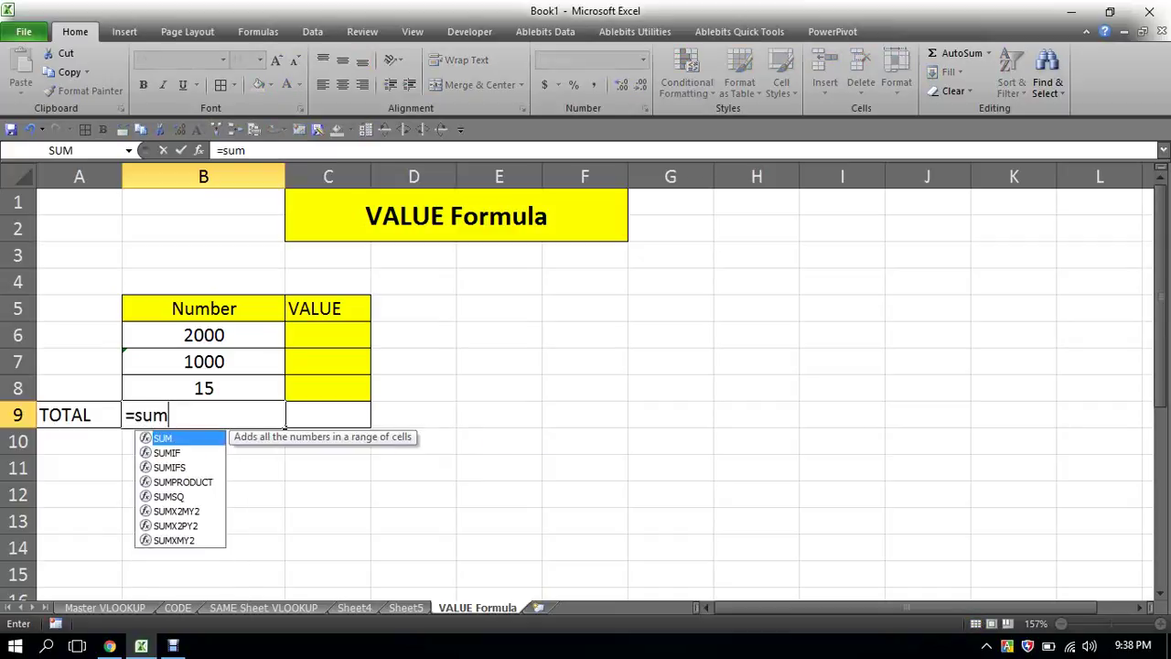
pyautogui.press('Tab')
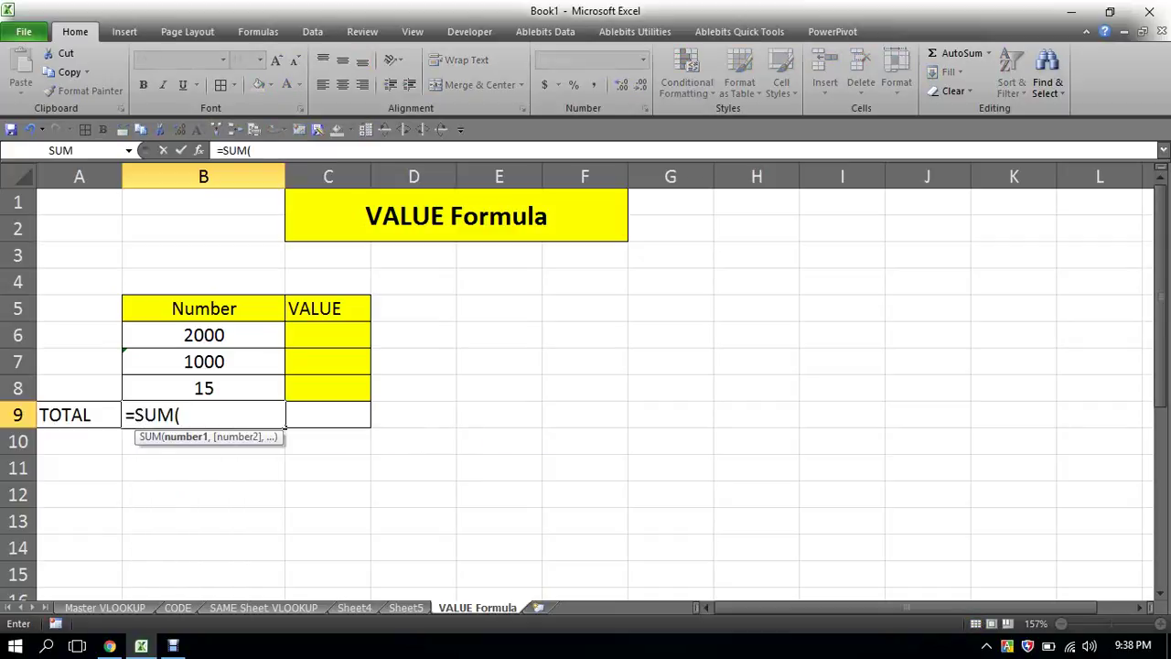
pyautogui.press('Up')
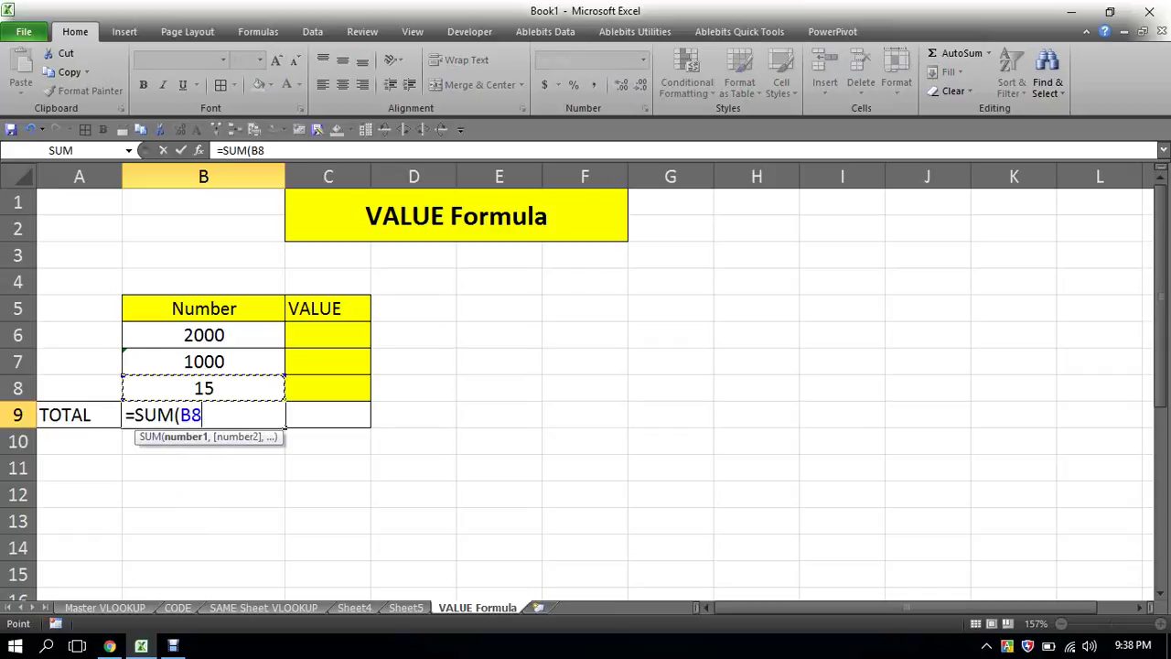
pyautogui.press('Up')
pyautogui.press('Up')
pyautogui.hotkey('shift', 'Down')
pyautogui.hotkey('shift', 'Down')
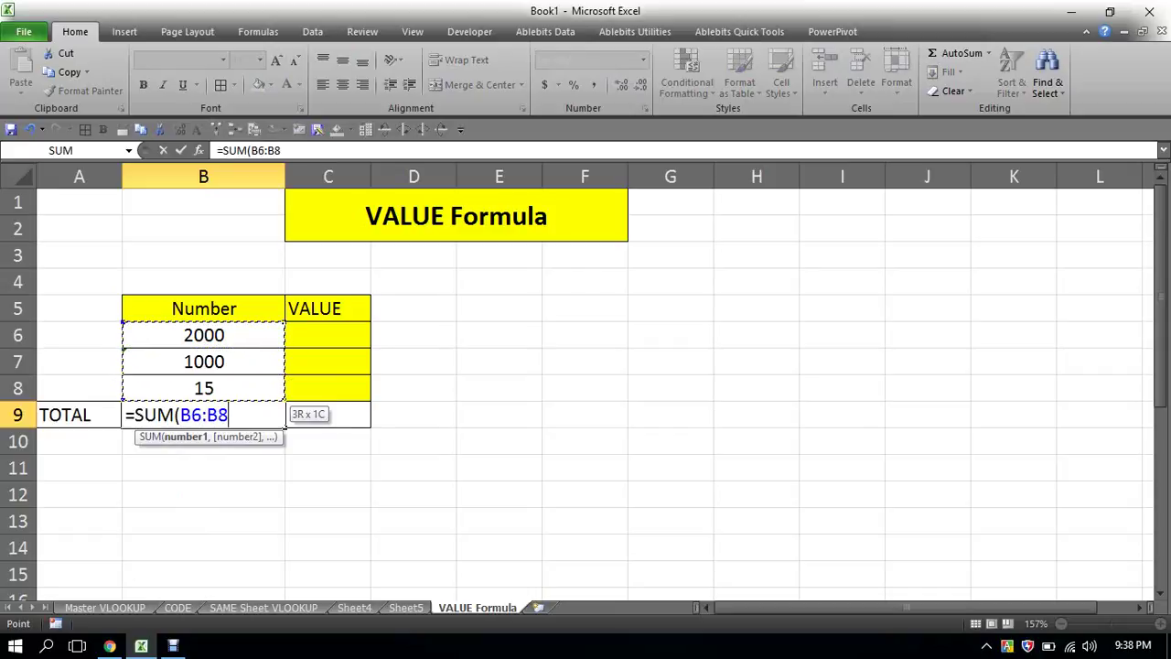
pyautogui.write(')')
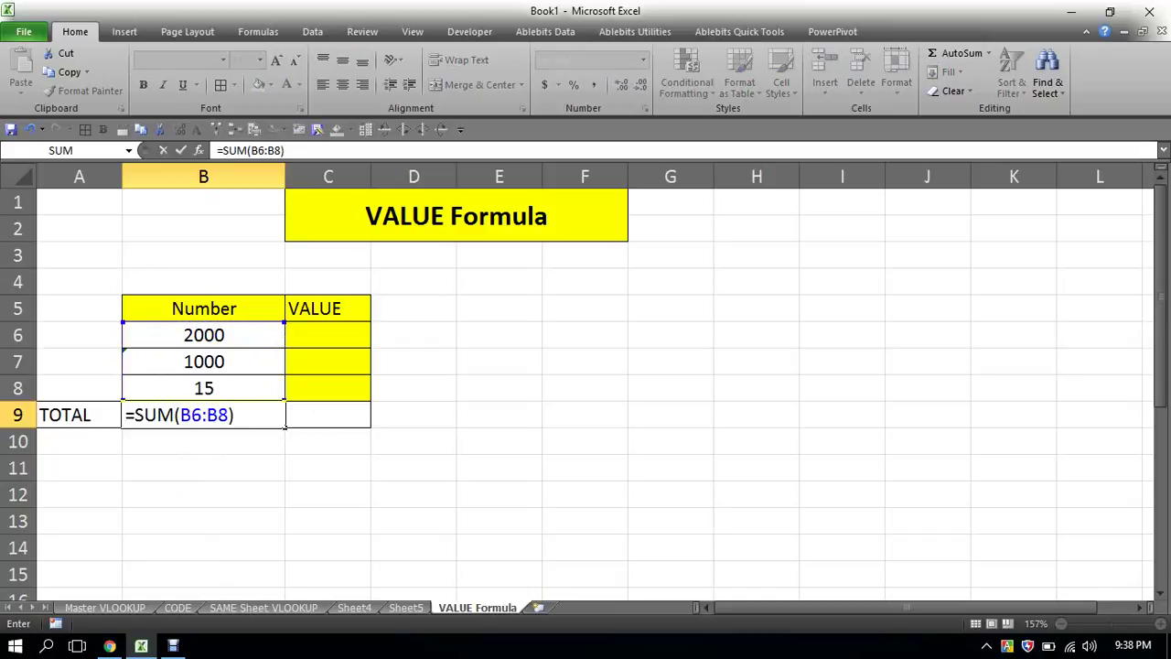
pyautogui.press('Return')
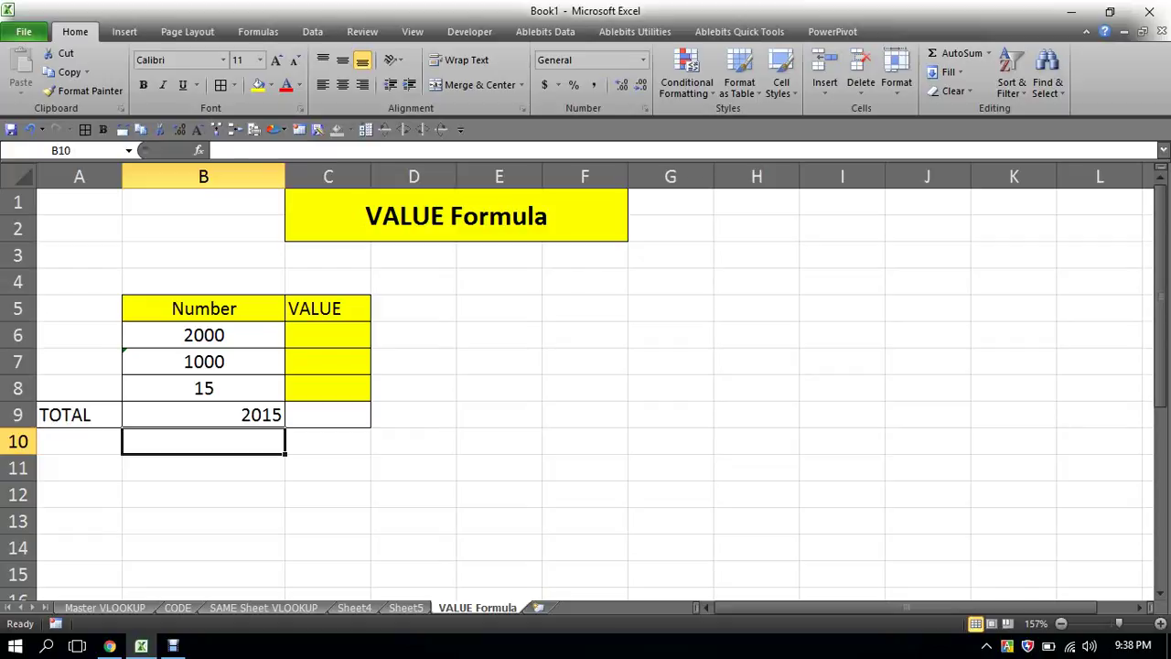
pyautogui.click(203, 415)
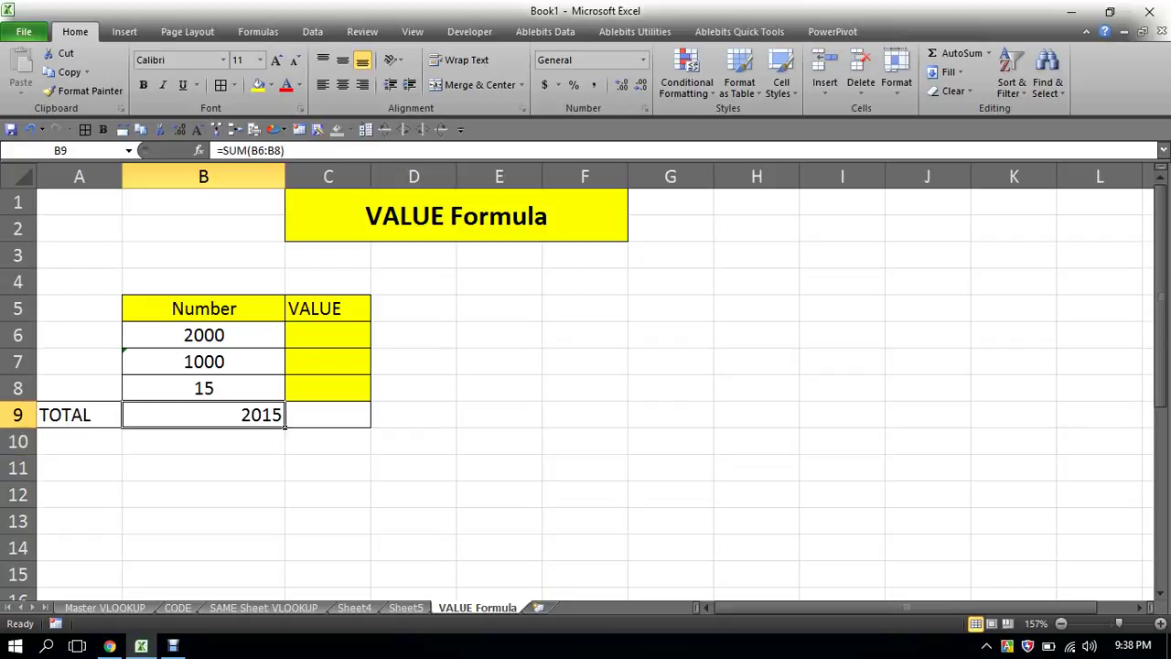
pyautogui.click(203, 335)
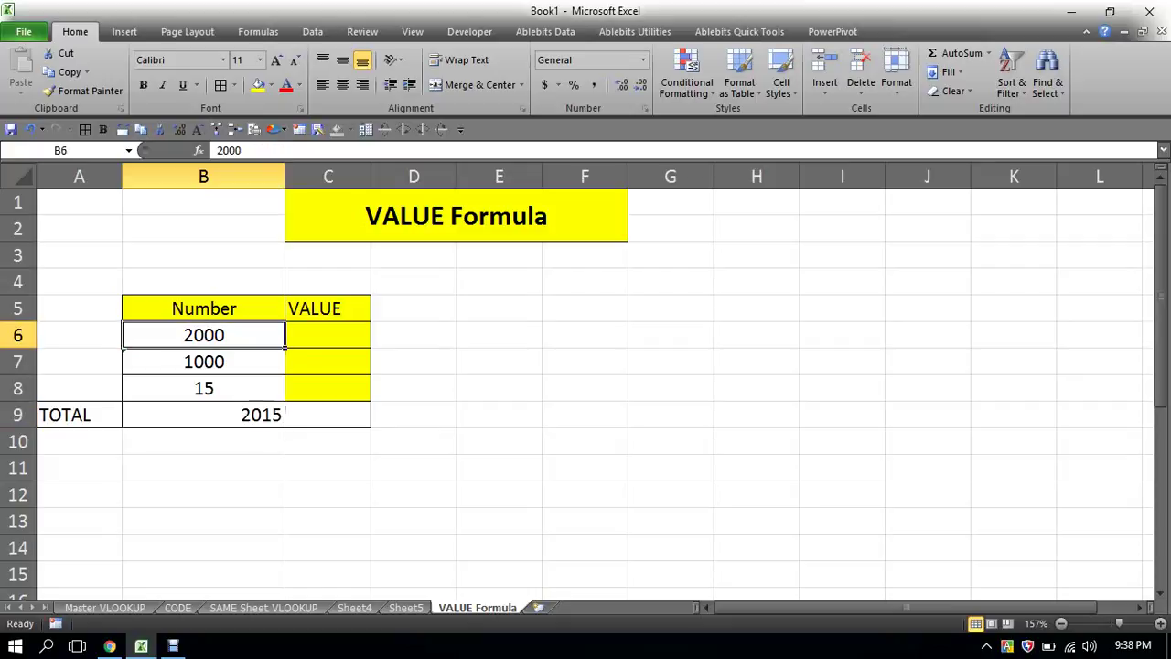
pyautogui.click(203, 361)
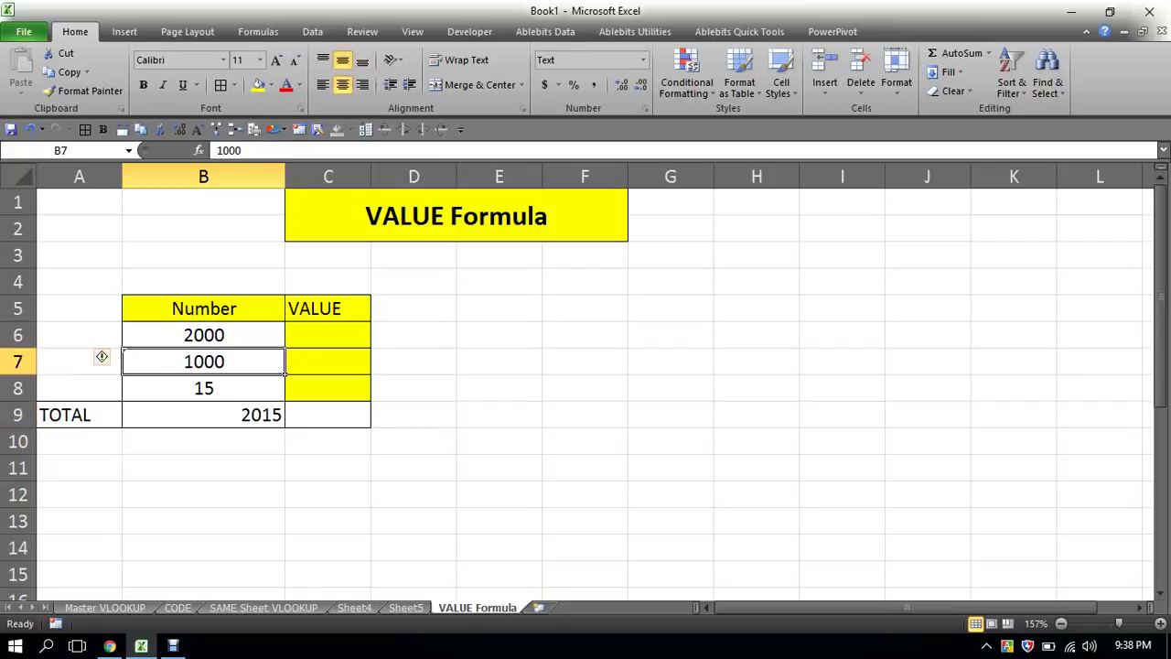
pyautogui.click(203, 388)
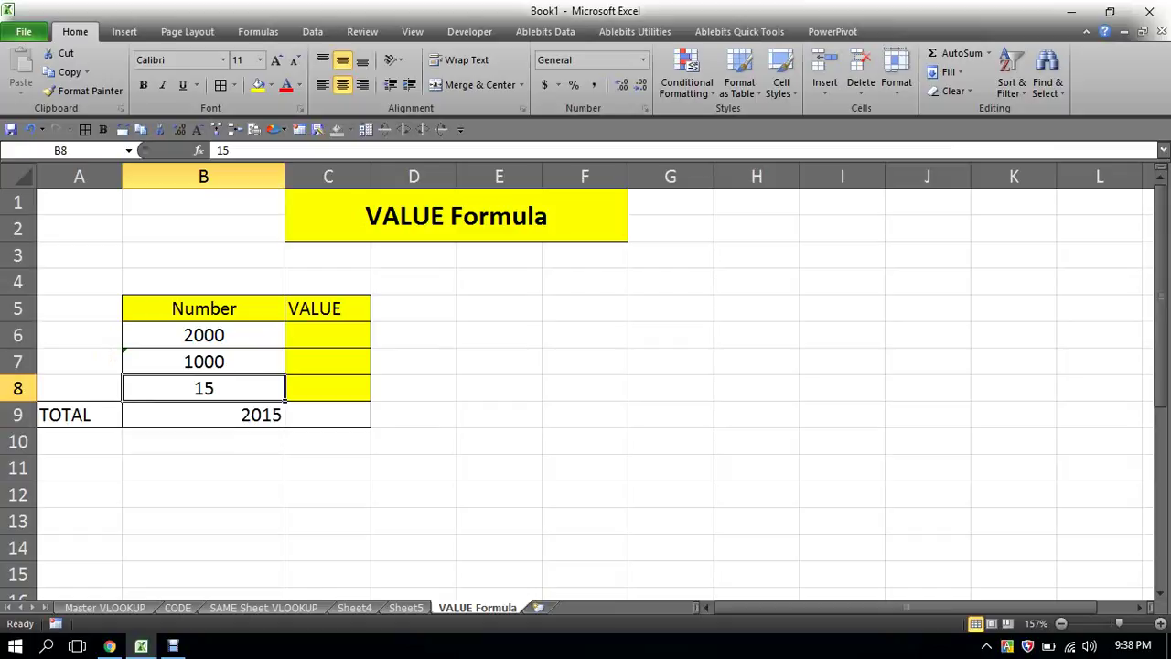
pyautogui.click(203, 415)
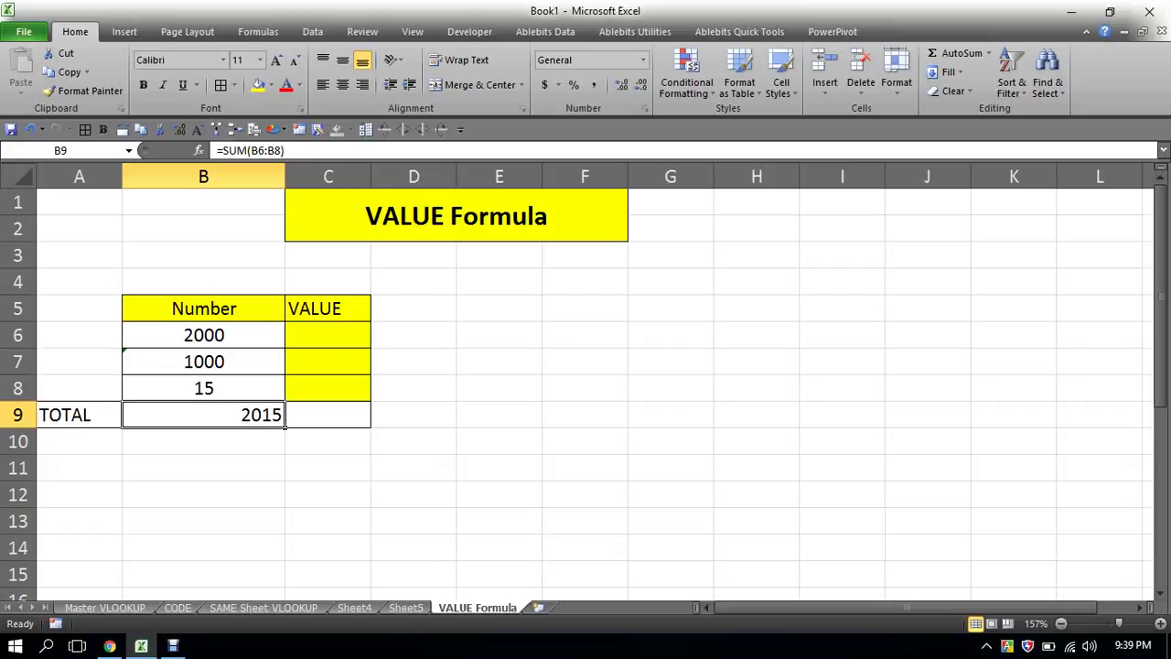
pyautogui.click(204, 361)
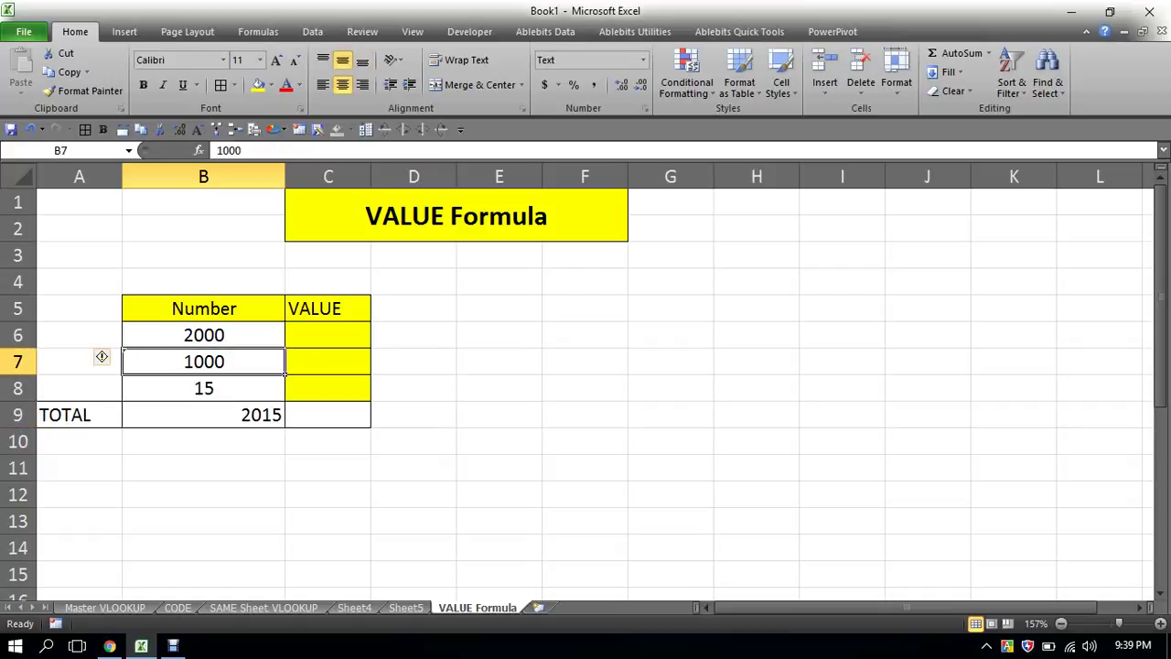
pyautogui.click(499, 388)
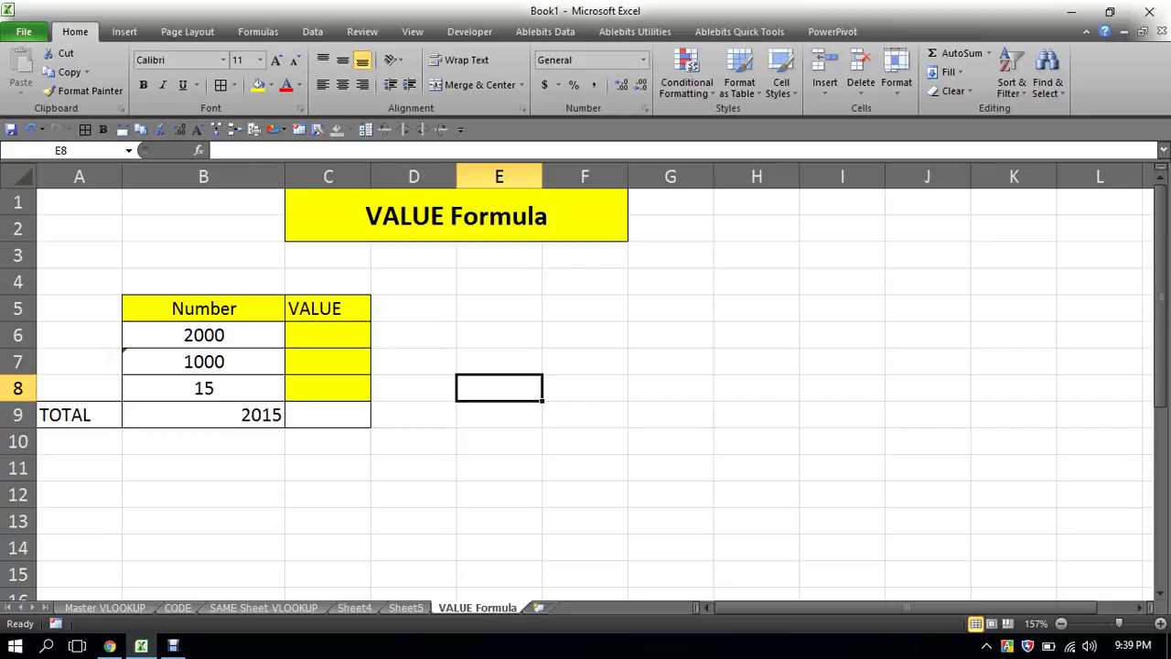
pyautogui.click(203, 362)
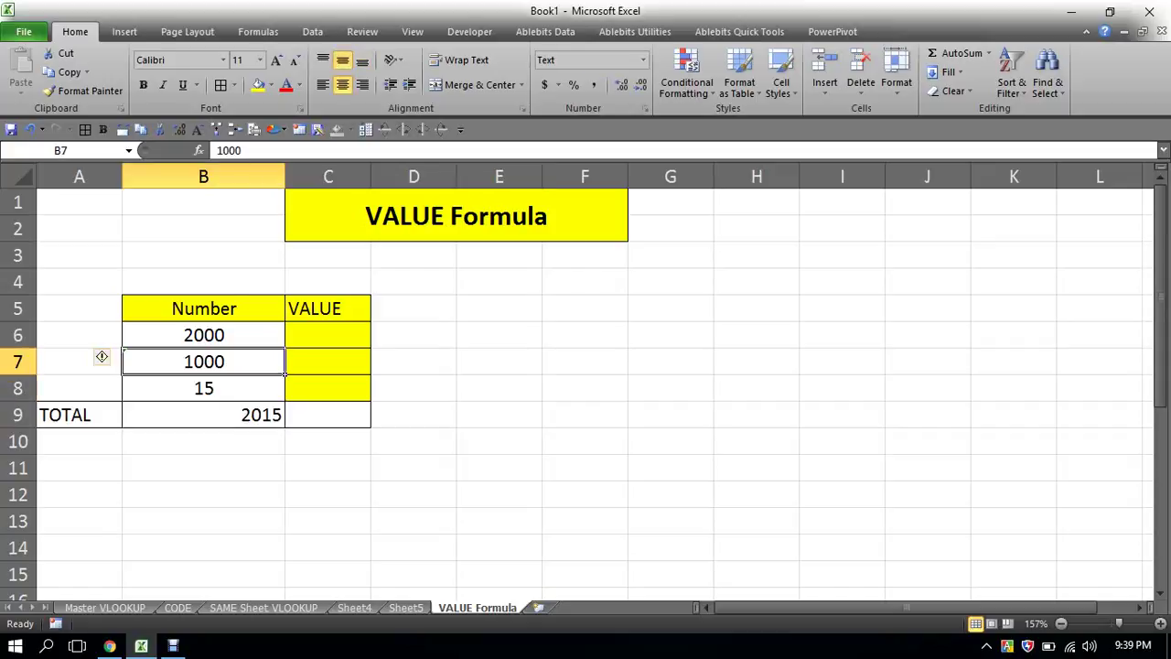
pyautogui.click(498, 361)
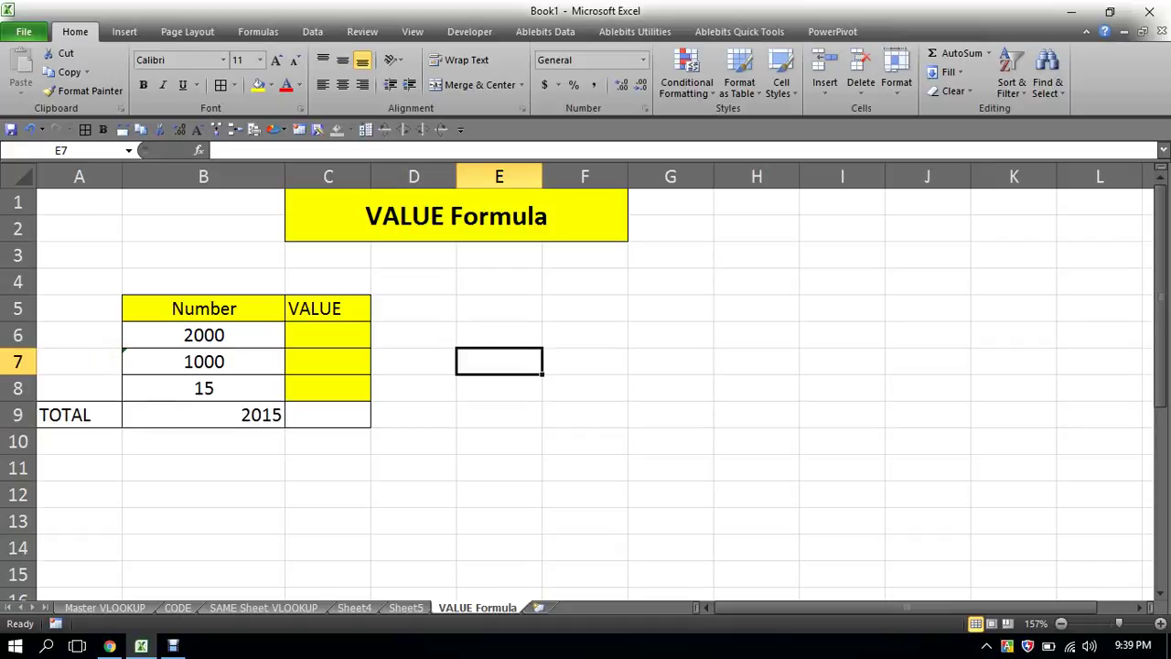
pyautogui.click(203, 362)
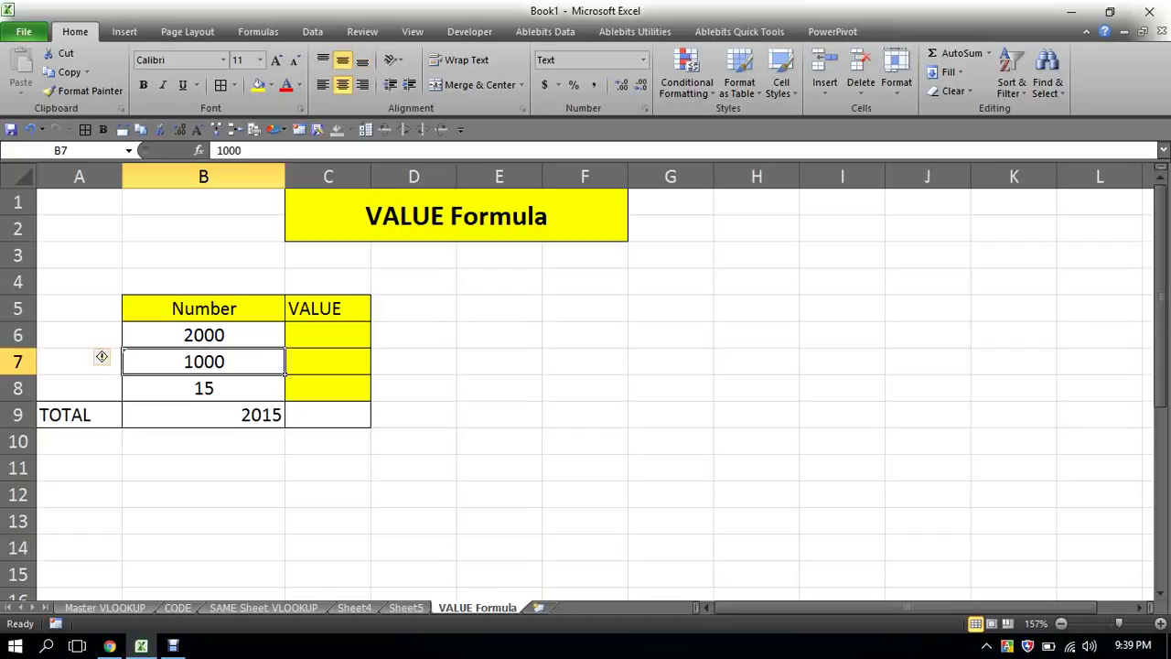
pyautogui.moveTo(103, 359)
pyautogui.click(203, 414)
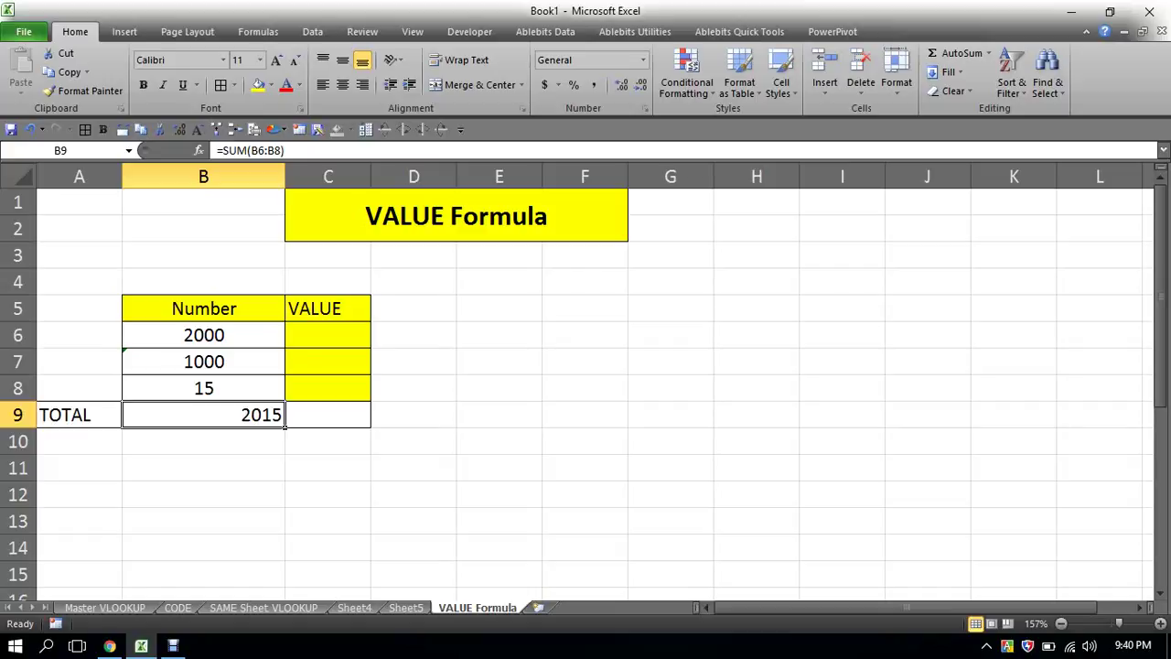
pyautogui.click(203, 362)
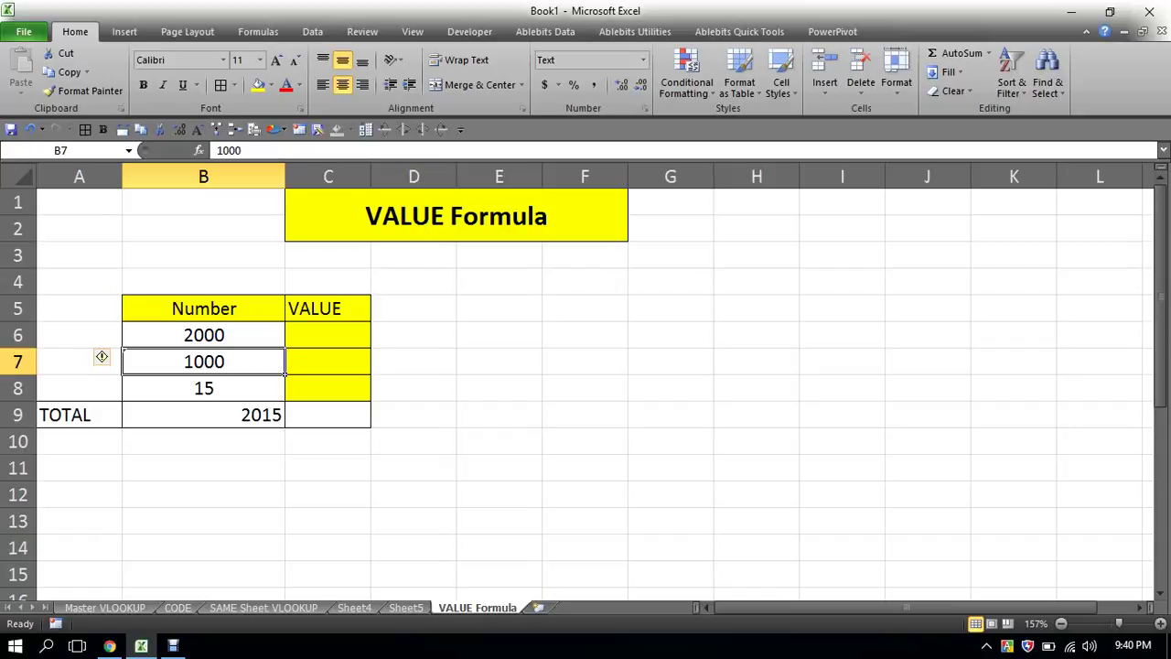
# Enter =VALUE(B6) in C6 to convert the text 2000 into a number
pyautogui.click(328, 335)
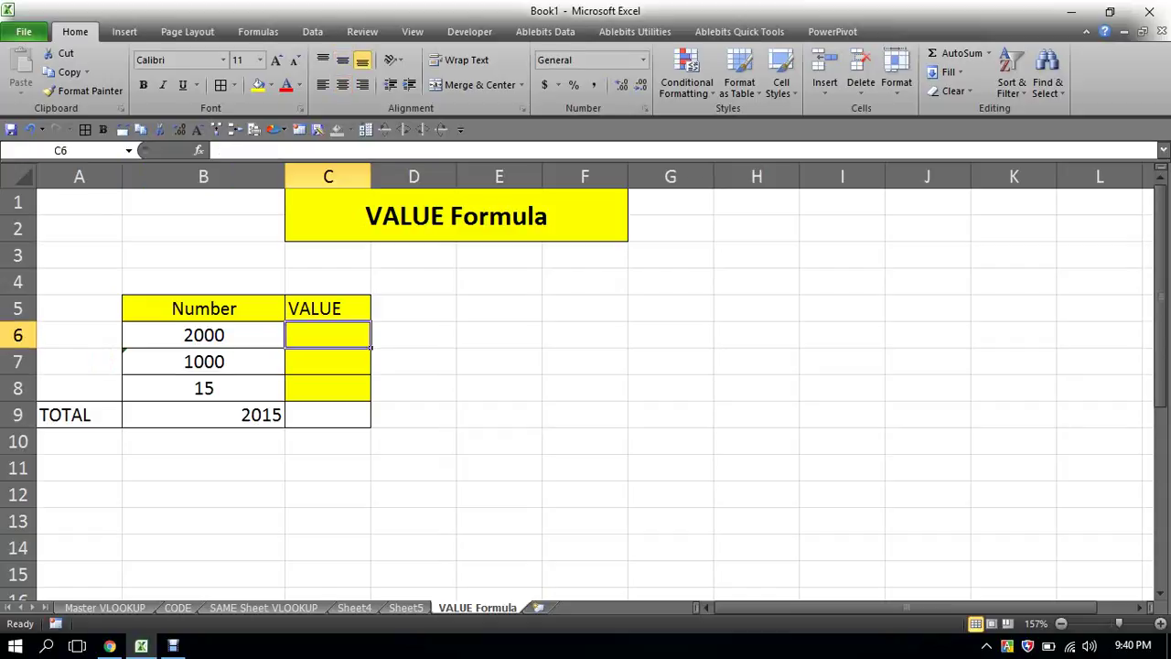
pyautogui.write('=')
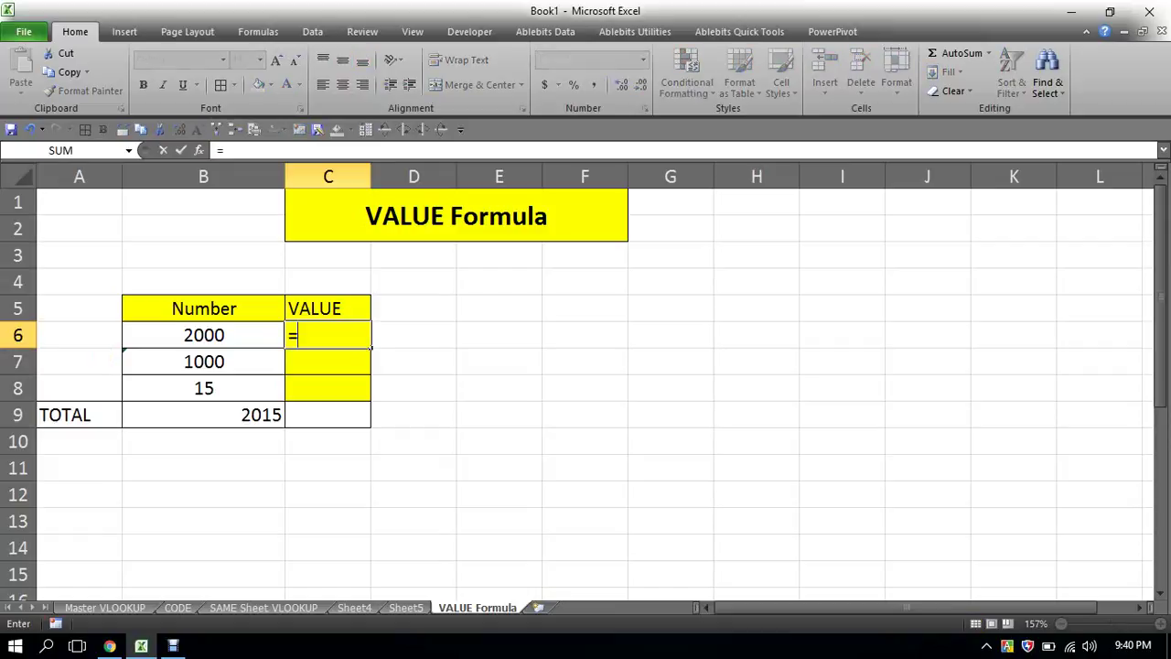
pyautogui.write('va')
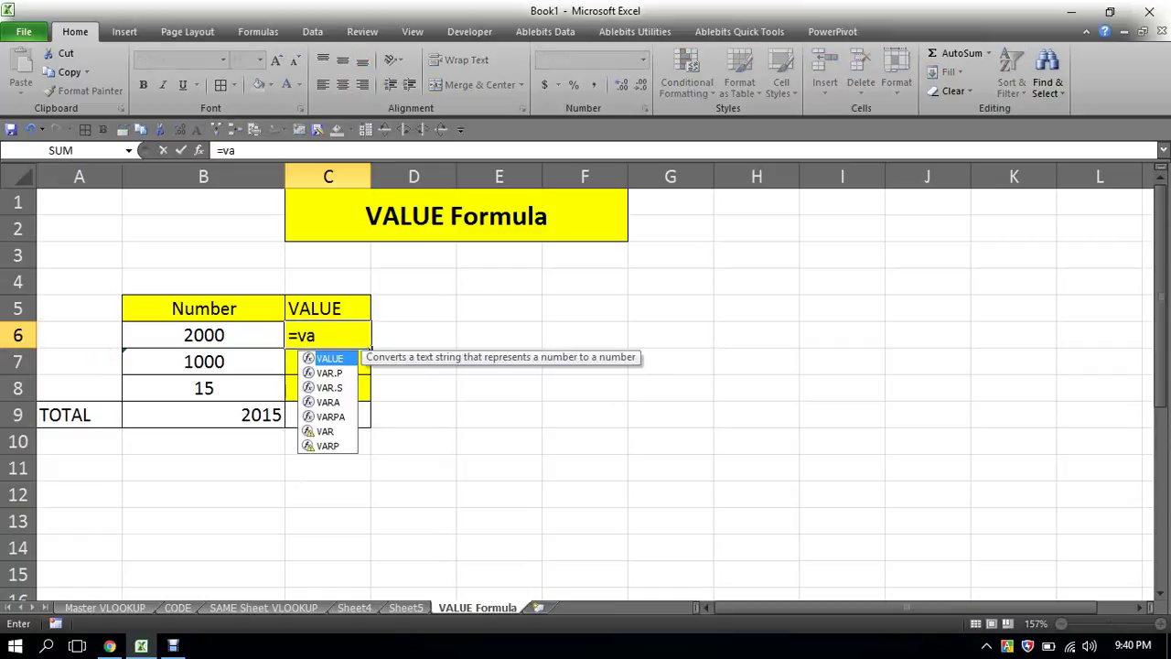
pyautogui.press('Tab')
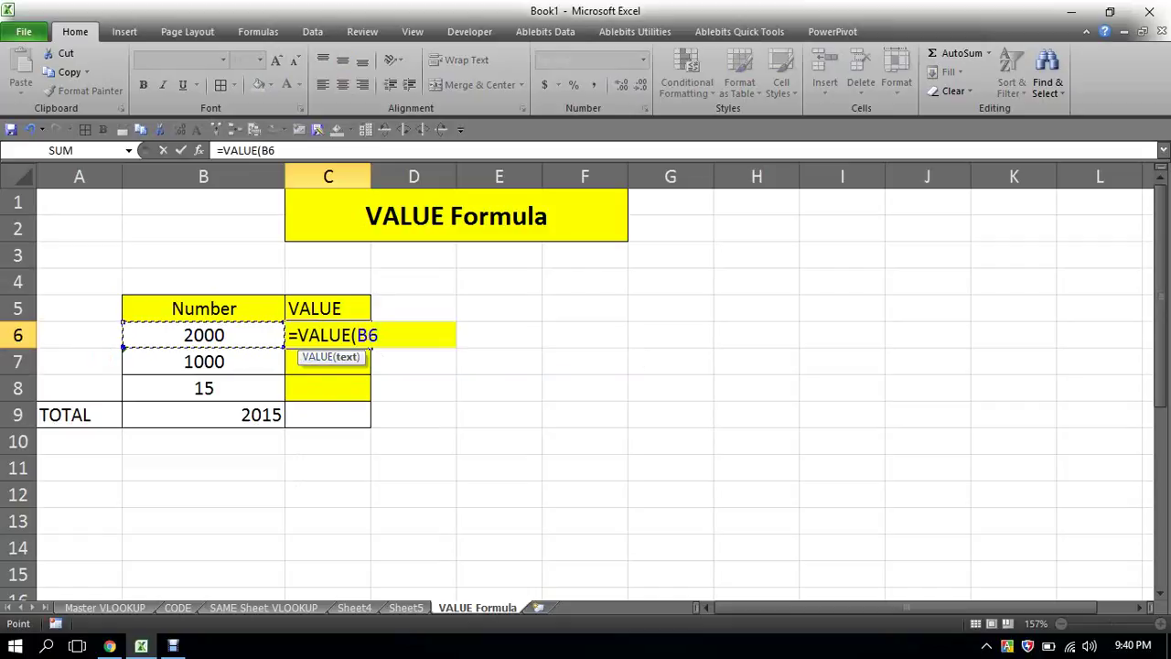
pyautogui.write(')')
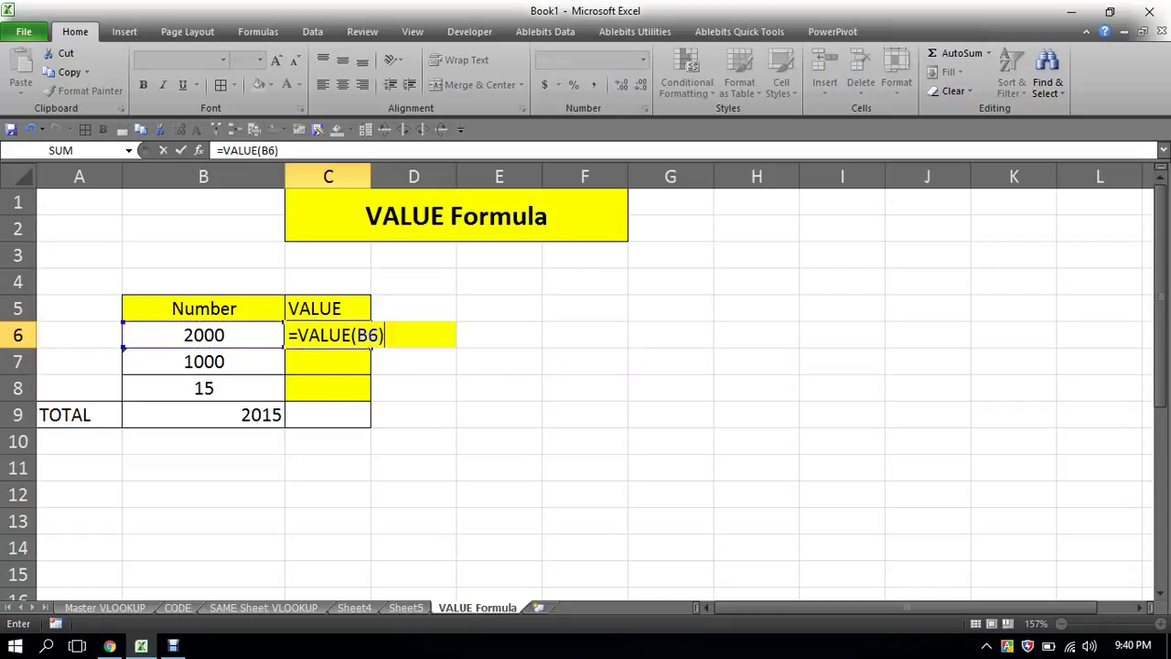
pyautogui.press('Return')
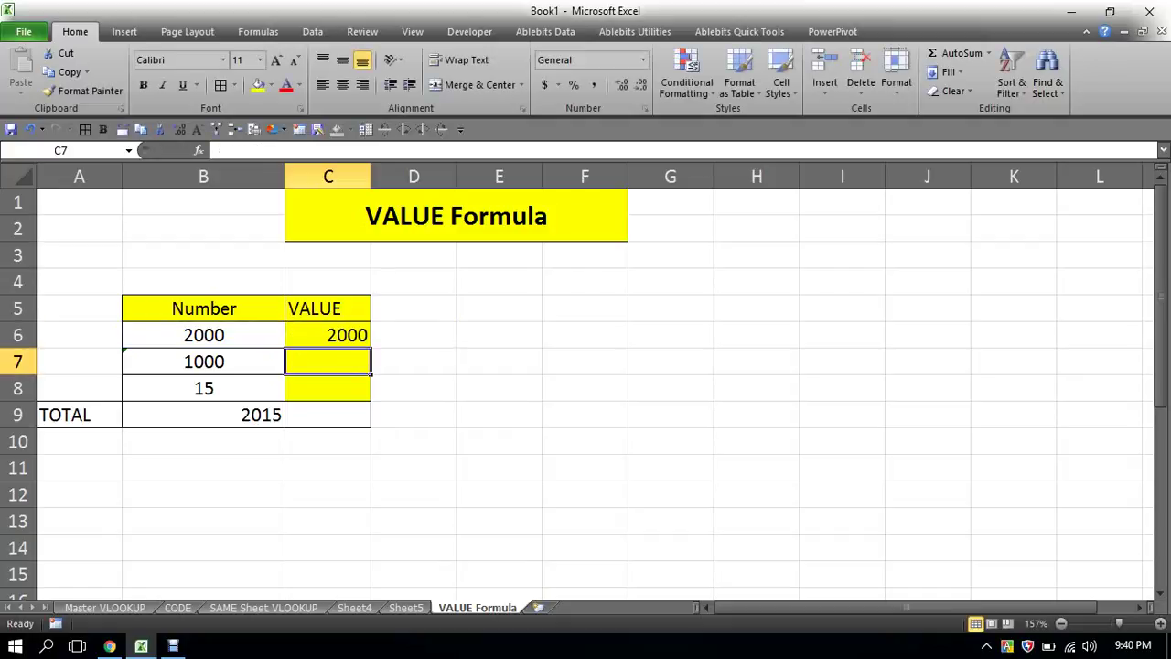
# Fill the VALUE formula down to C8, showing 2000, 1000 and 15
pyautogui.click(327, 335)
pyautogui.moveTo(371, 347); pyautogui.dragTo(371, 401)
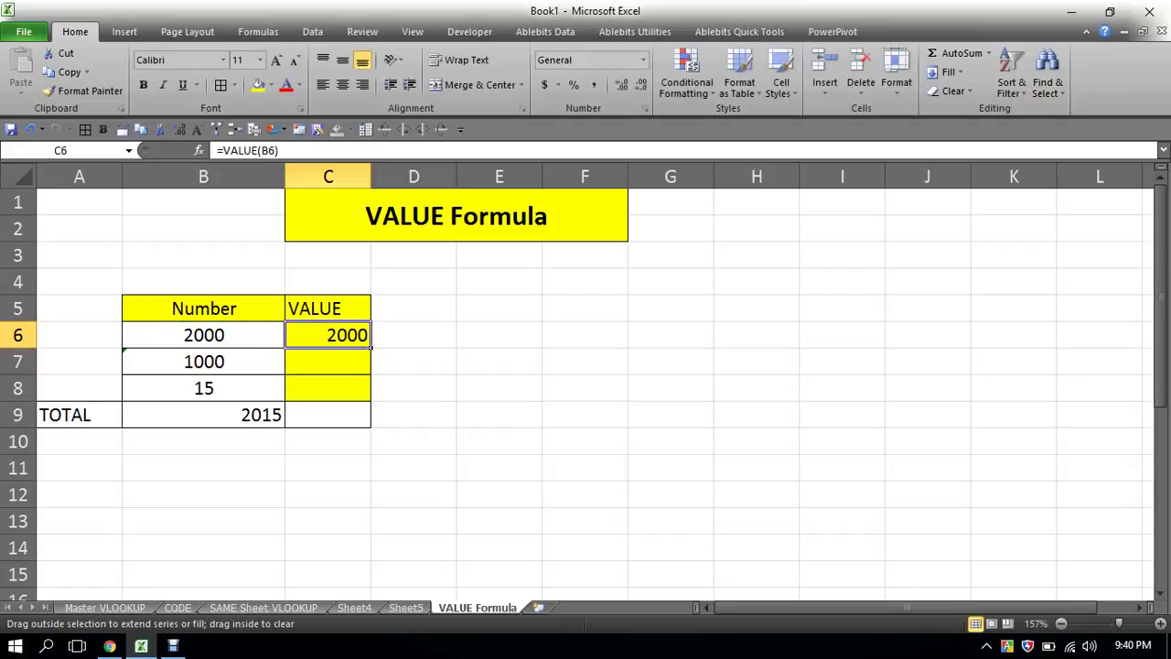
pyautogui.click(585, 468)
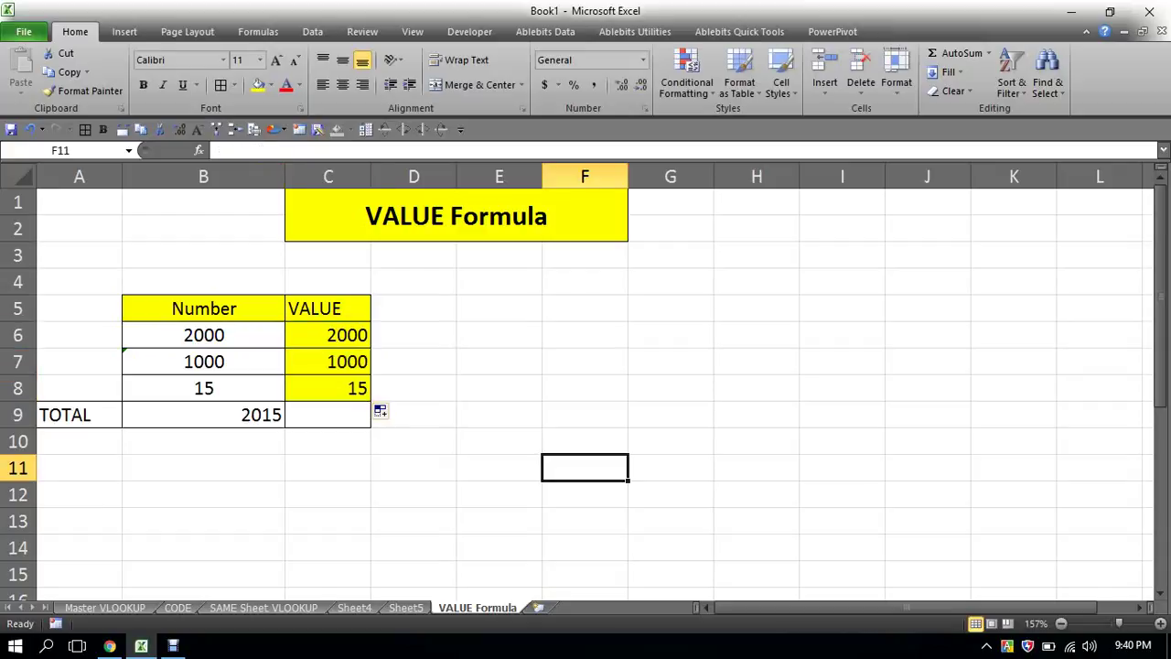
pyautogui.click(327, 414)
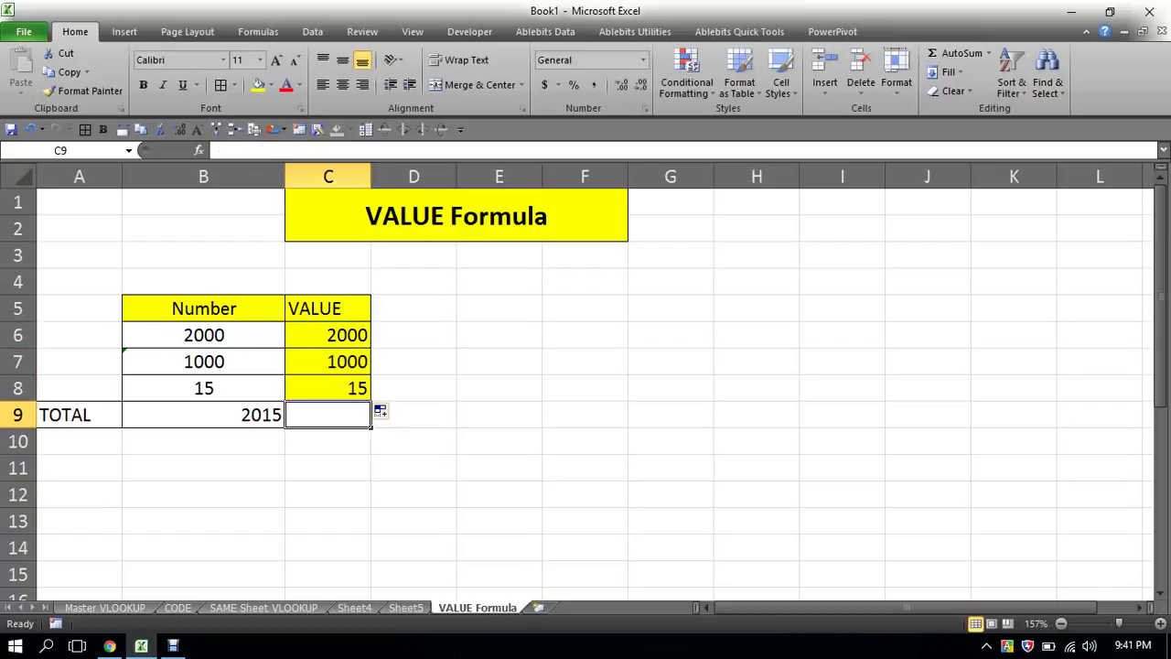
# Enter =SUM(C6:C8) in C9 to total the converted values as 3015
pyautogui.write('=su')
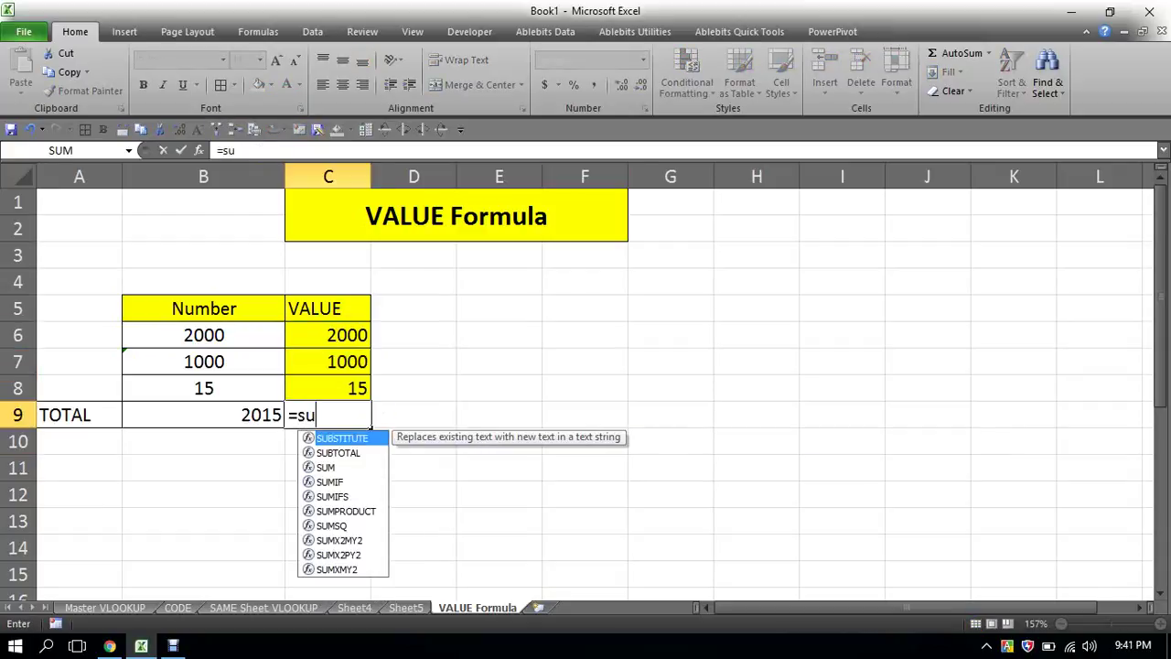
pyautogui.write('m(')
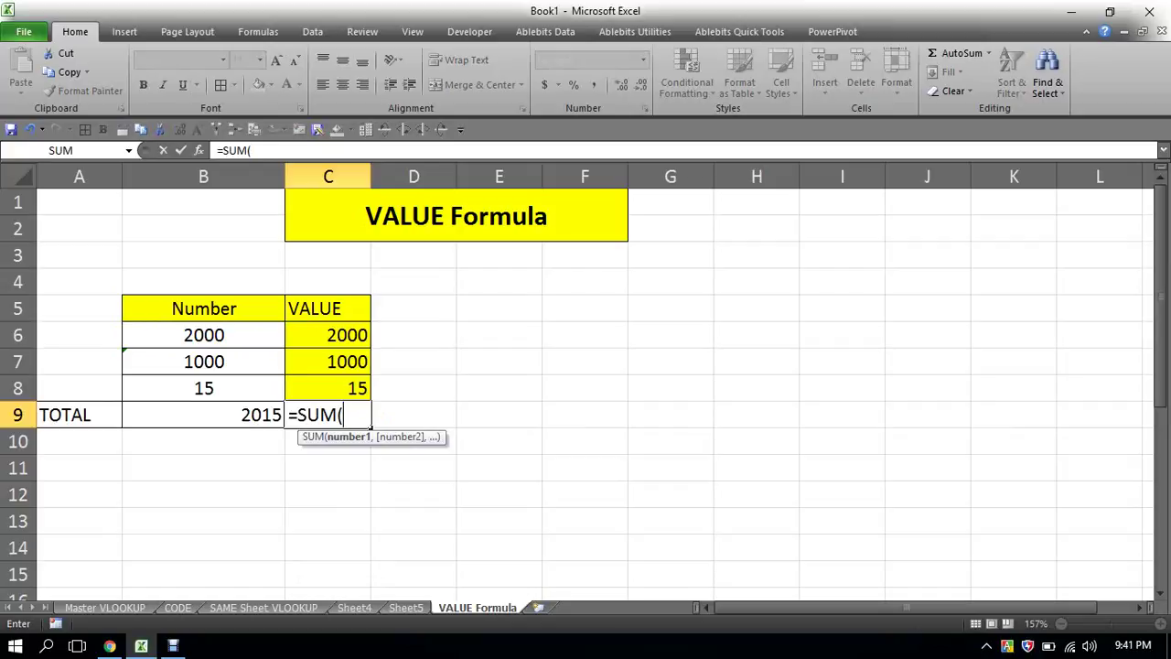
pyautogui.press('Up')
pyautogui.press('Up')
pyautogui.press('Up')
pyautogui.hotkey('shift', 'Down')
pyautogui.hotkey('shift', 'Down')
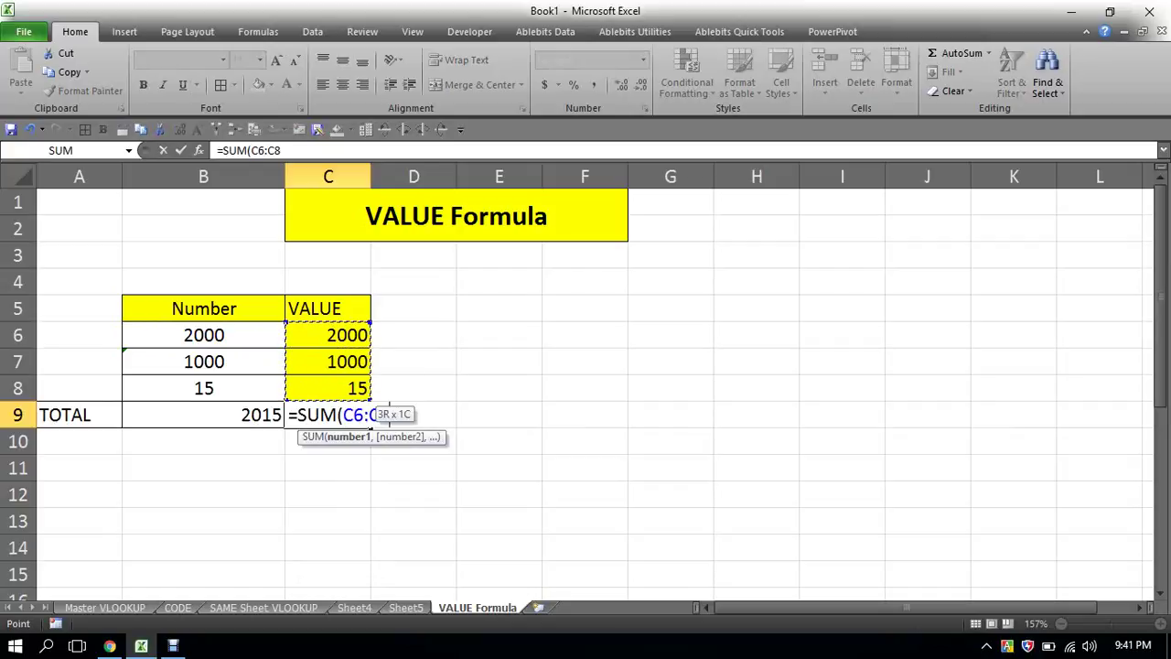
pyautogui.press('Return')
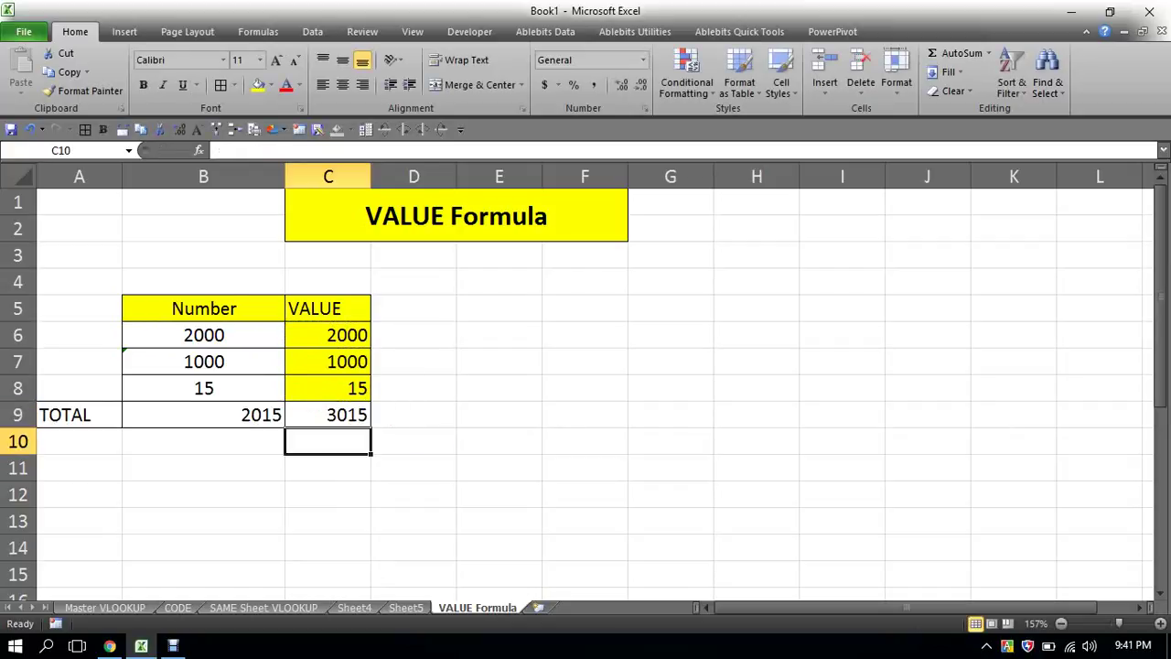
pyautogui.click(328, 414)
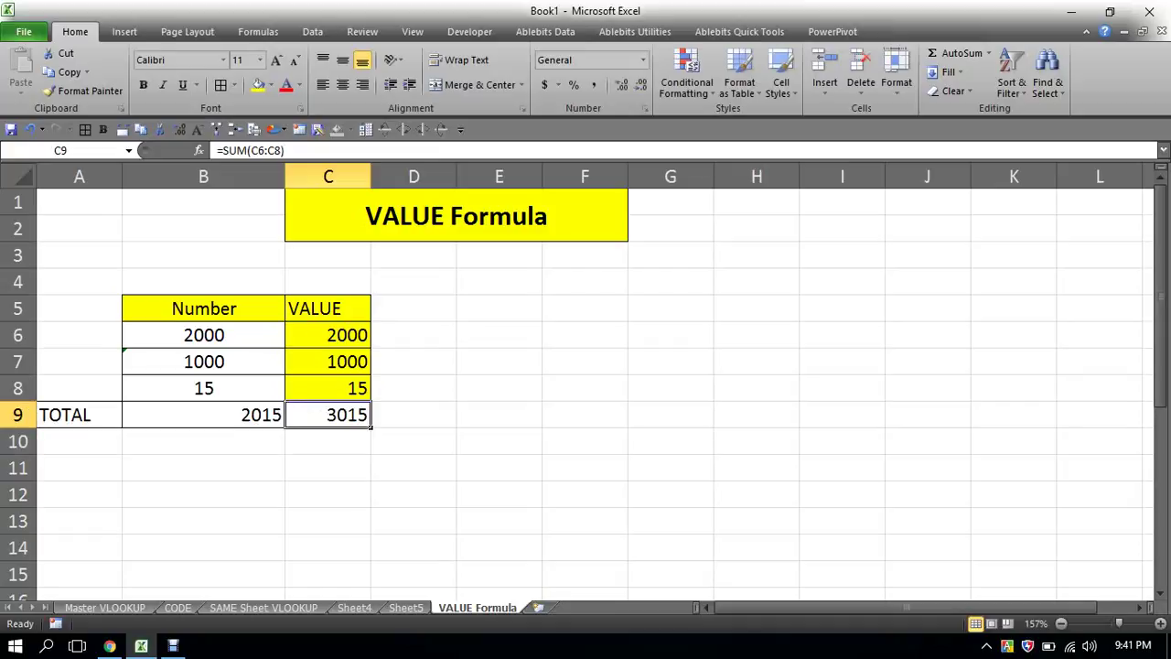
pyautogui.click(203, 362)
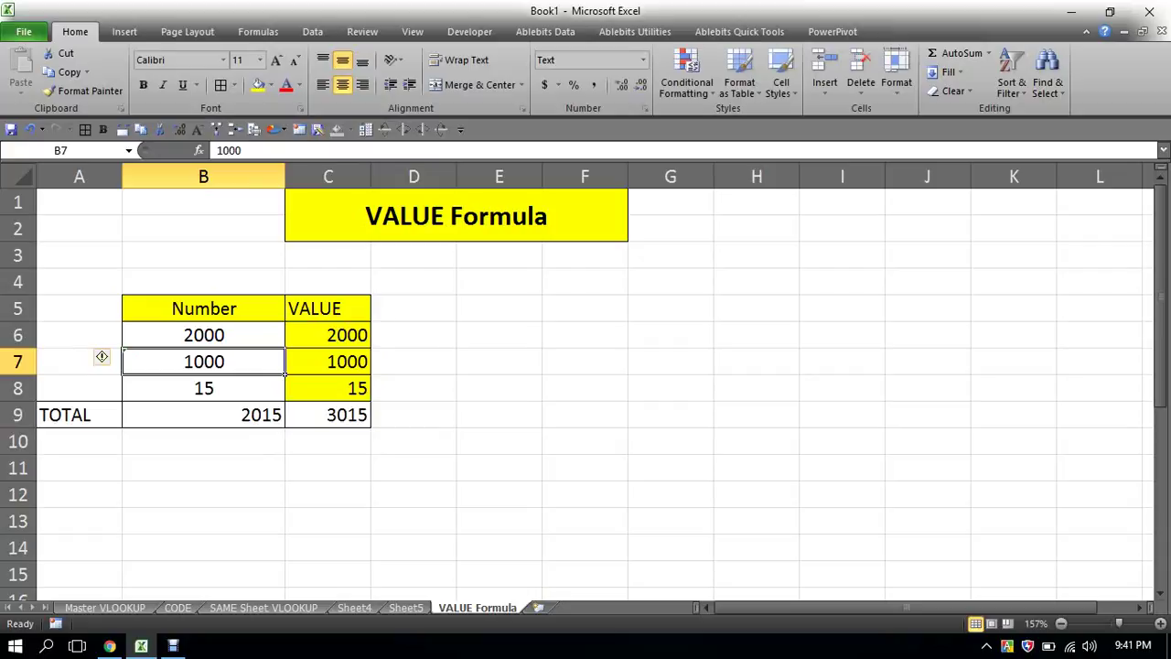
pyautogui.click(328, 361)
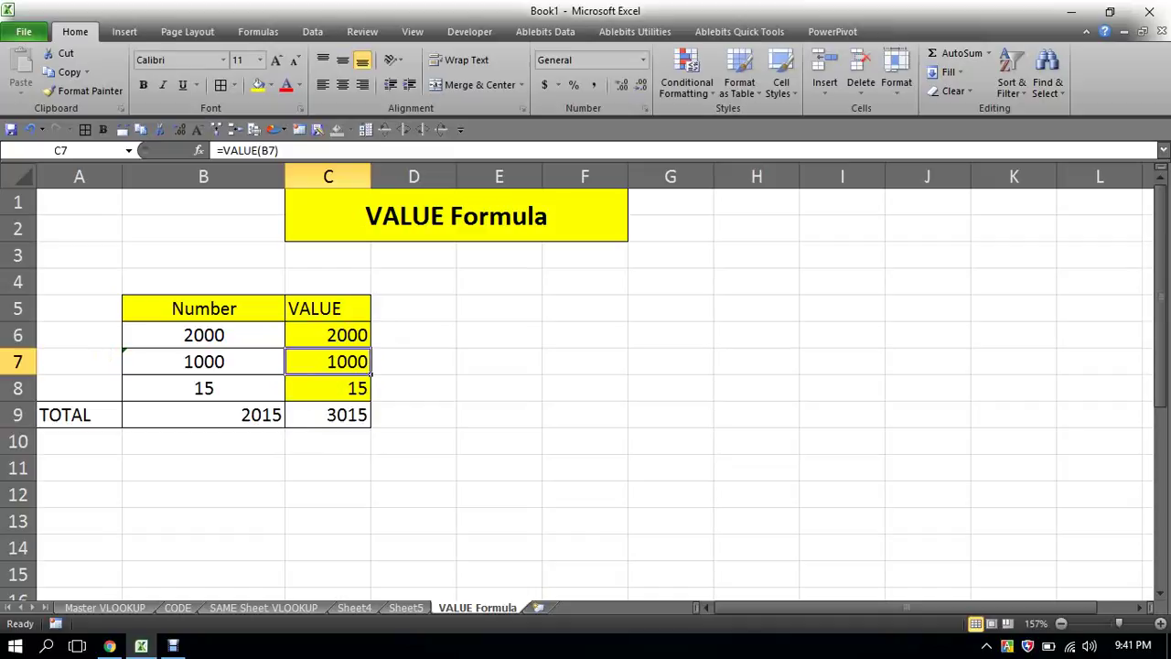
pyautogui.click(327, 335)
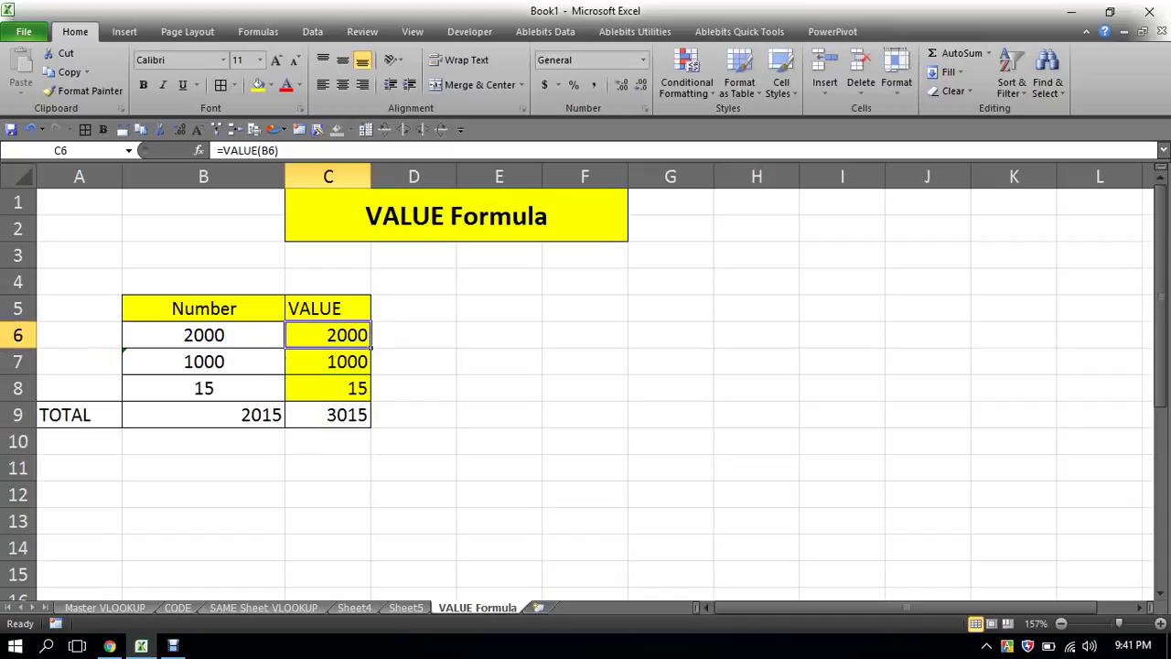
pyautogui.click(328, 362)
pyautogui.click(327, 388)
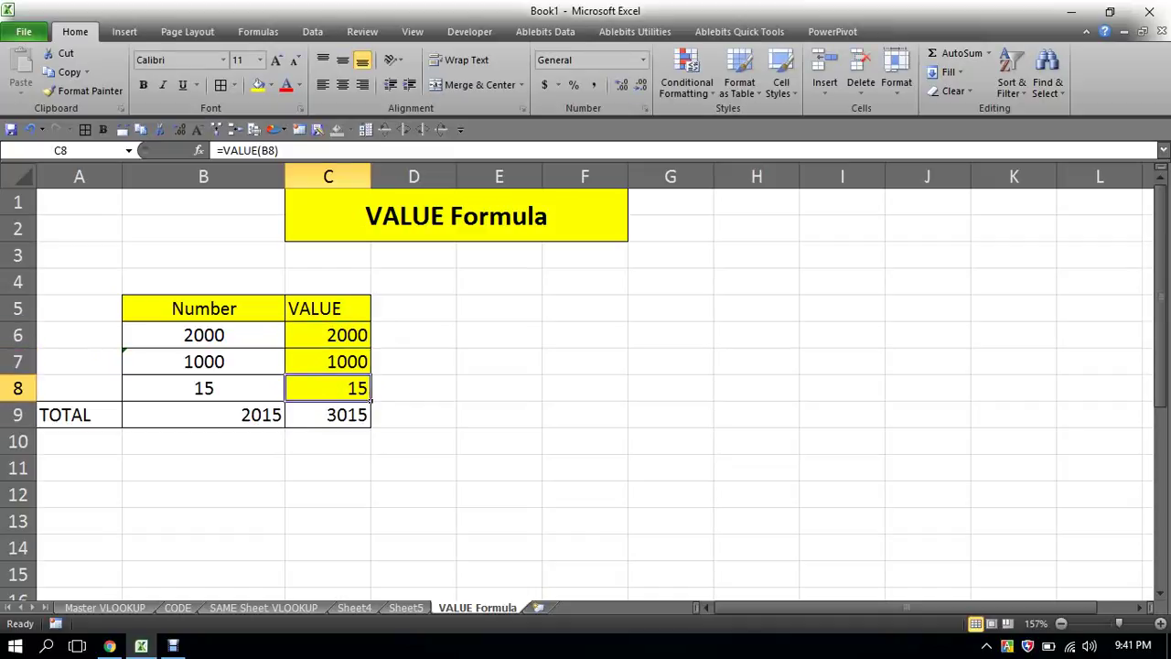
pyautogui.click(327, 335)
pyautogui.click(327, 362)
pyautogui.click(327, 388)
pyautogui.click(203, 362)
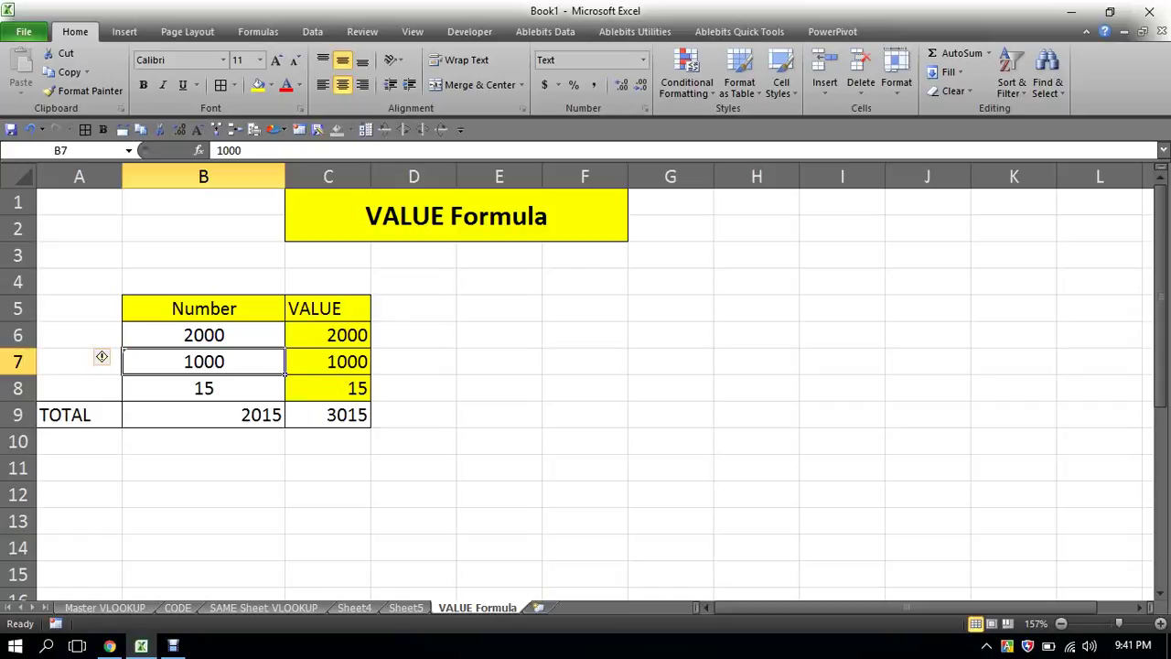
pyautogui.click(414, 414)
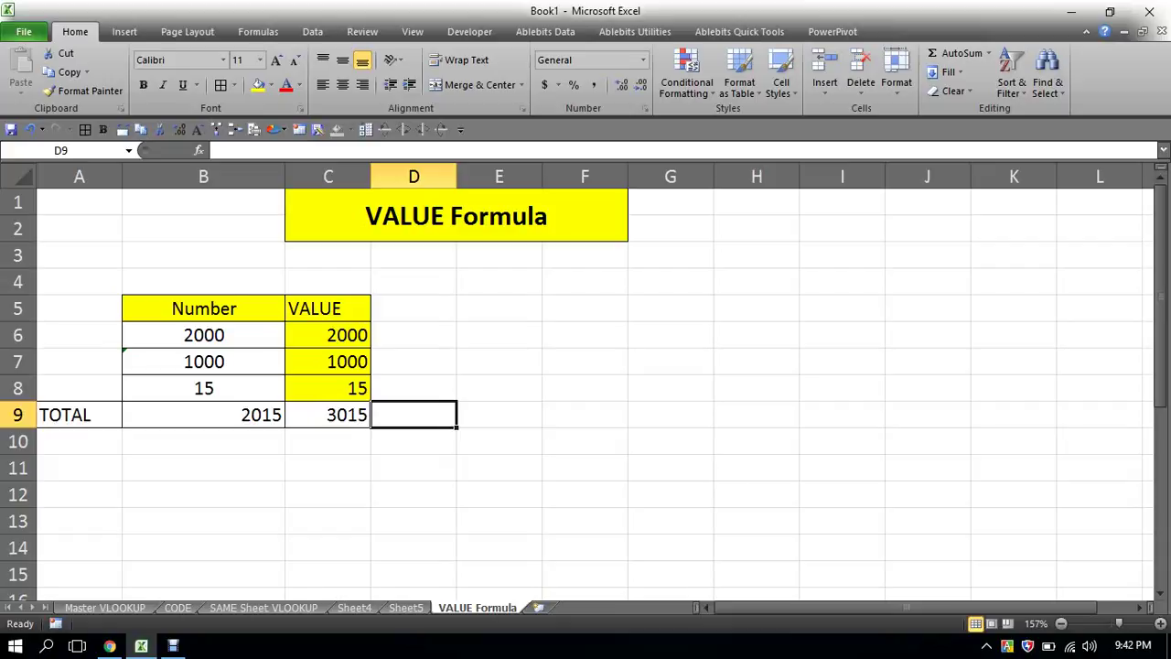
pyautogui.press('Right')
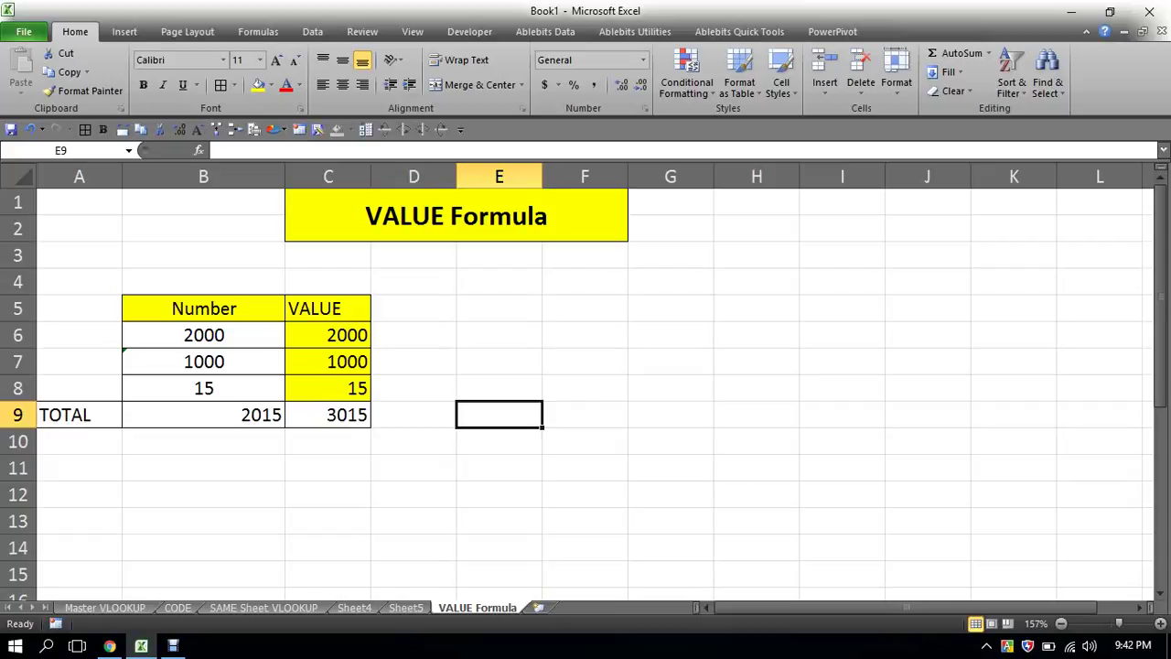